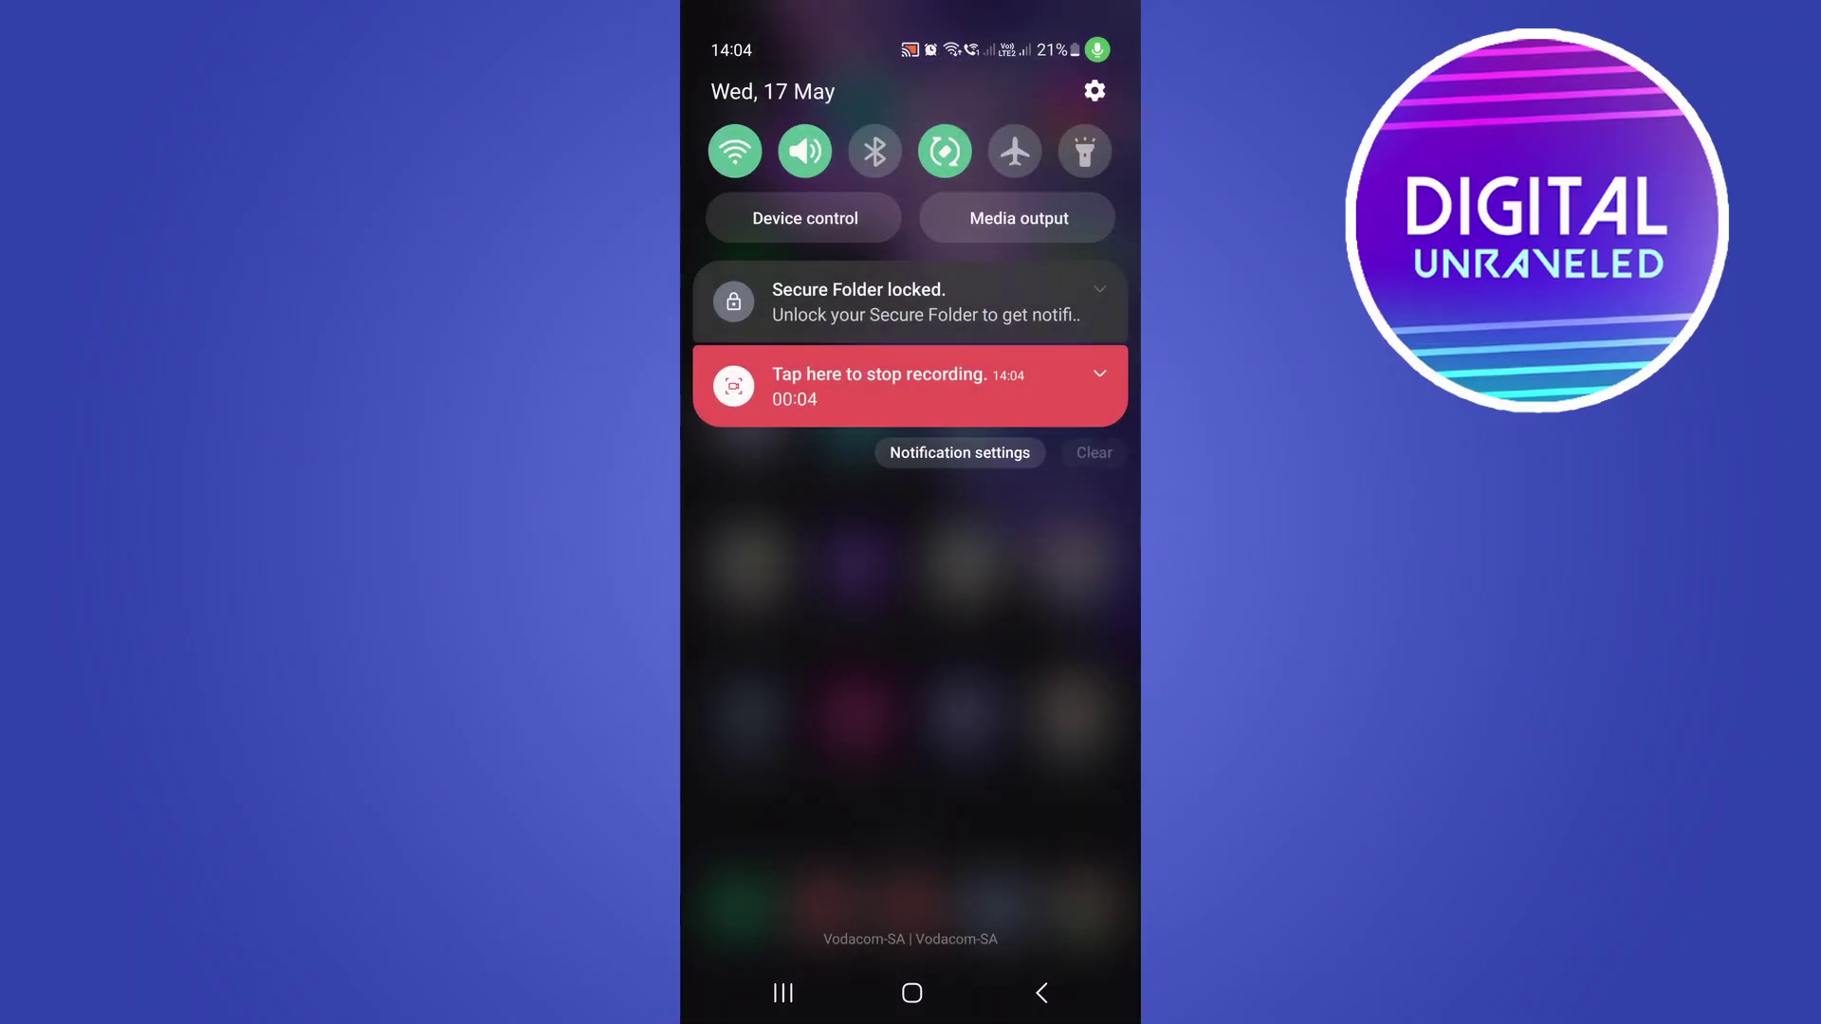
- Pull the notification shade fully down to reveal every quick settings tile and the brightness slider
{"action": "left_click_drag", "start_coordinate": [861, 230], "coordinate": [846, 570]}
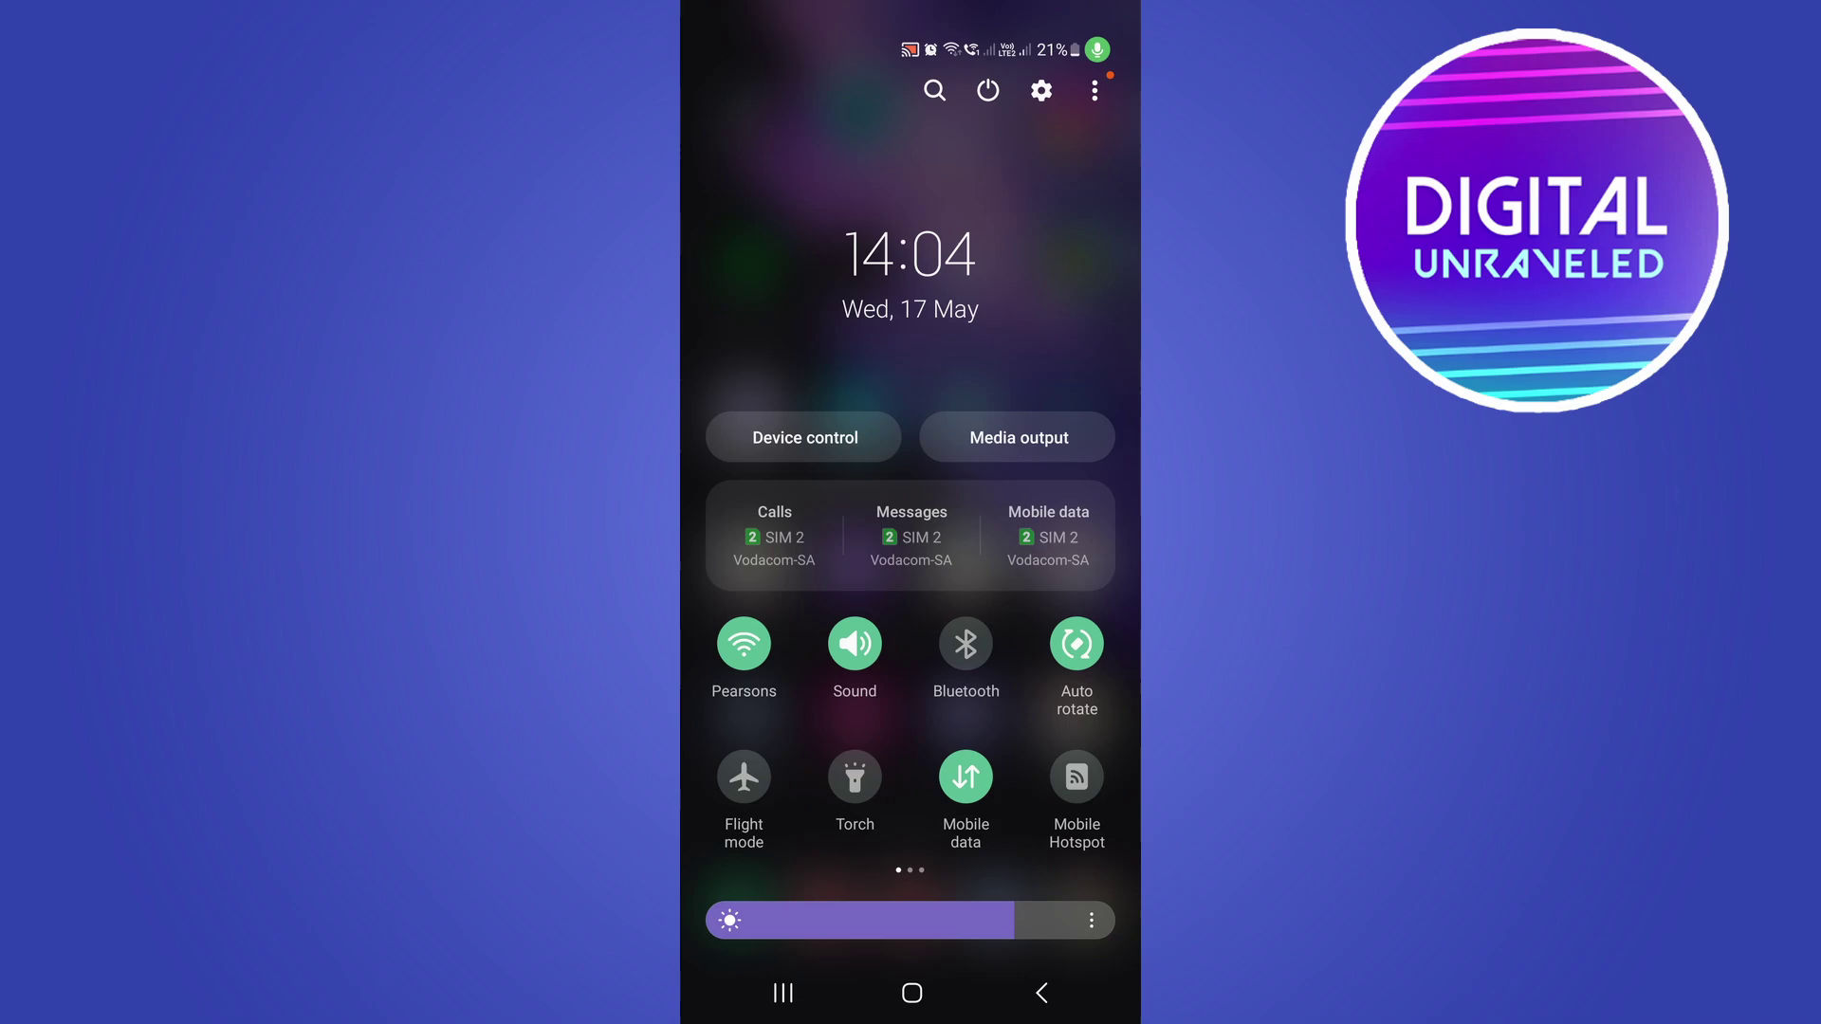
- Switch the Wi-Fi tile off and back on so the phone reconnects to Pearsons
{"action": "left_click", "coordinate": [743, 643]}
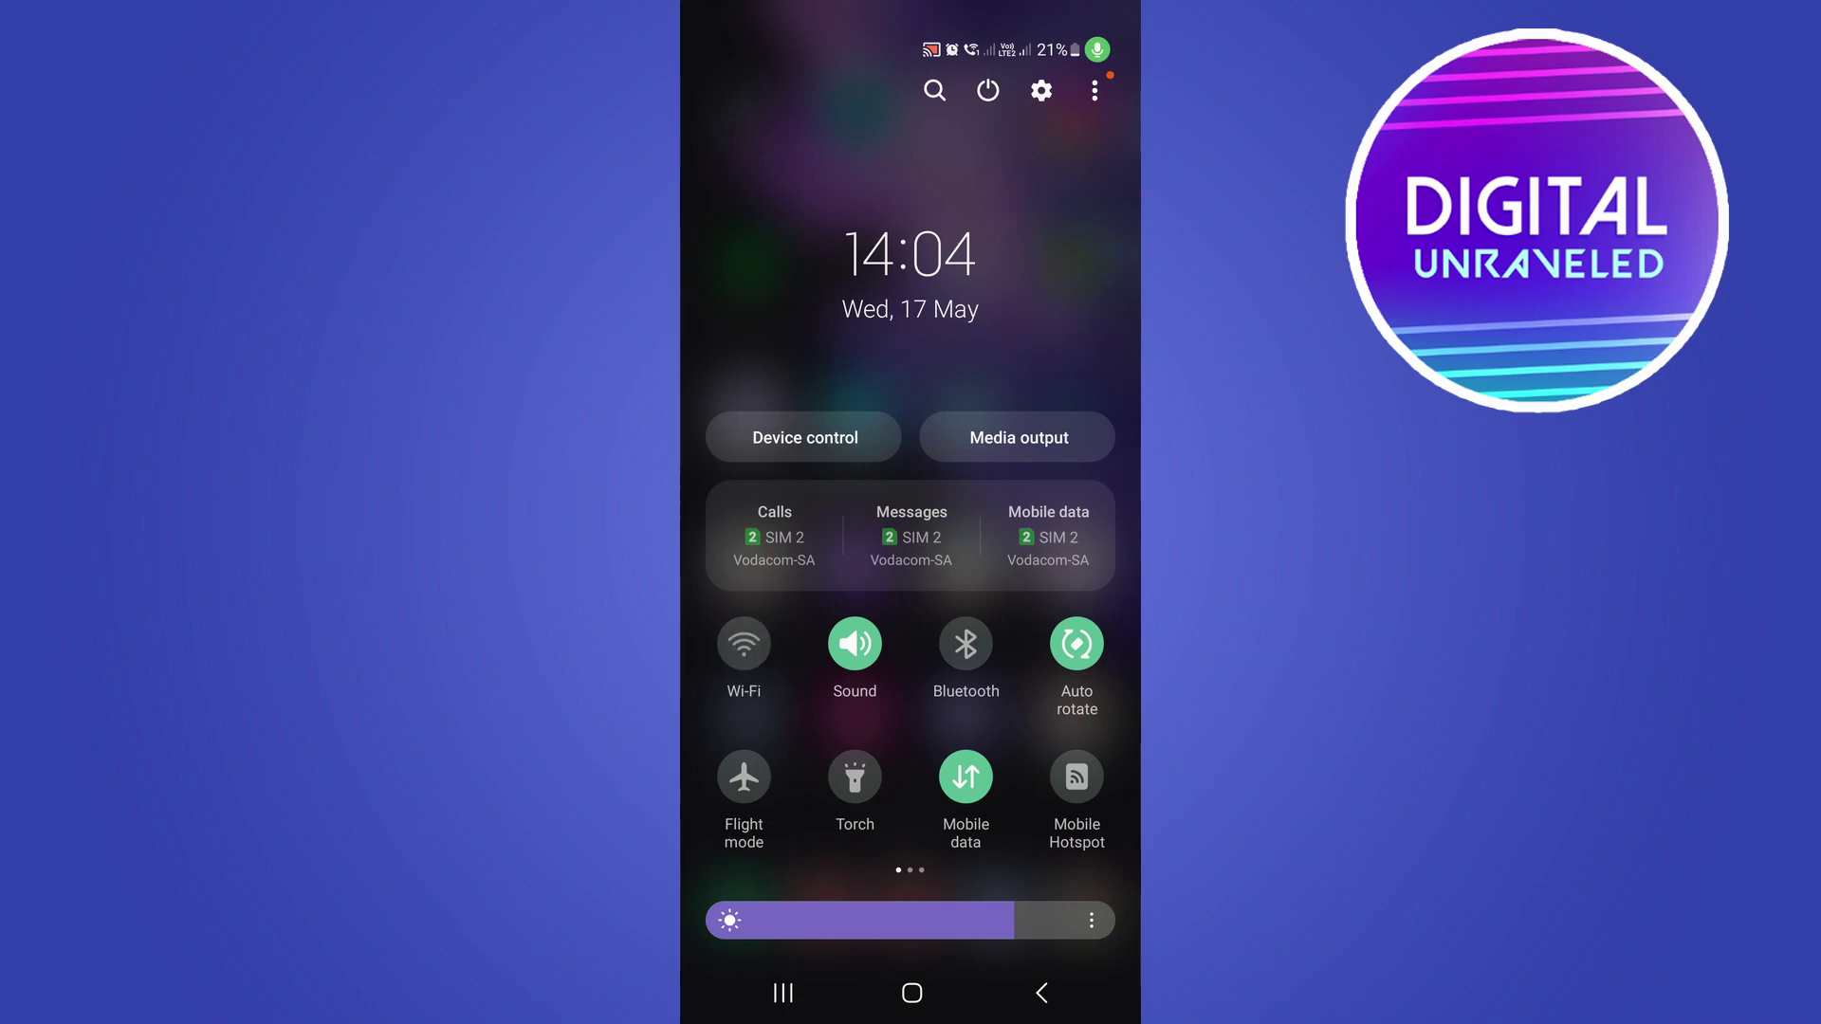
{"action": "left_click", "coordinate": [743, 643]}
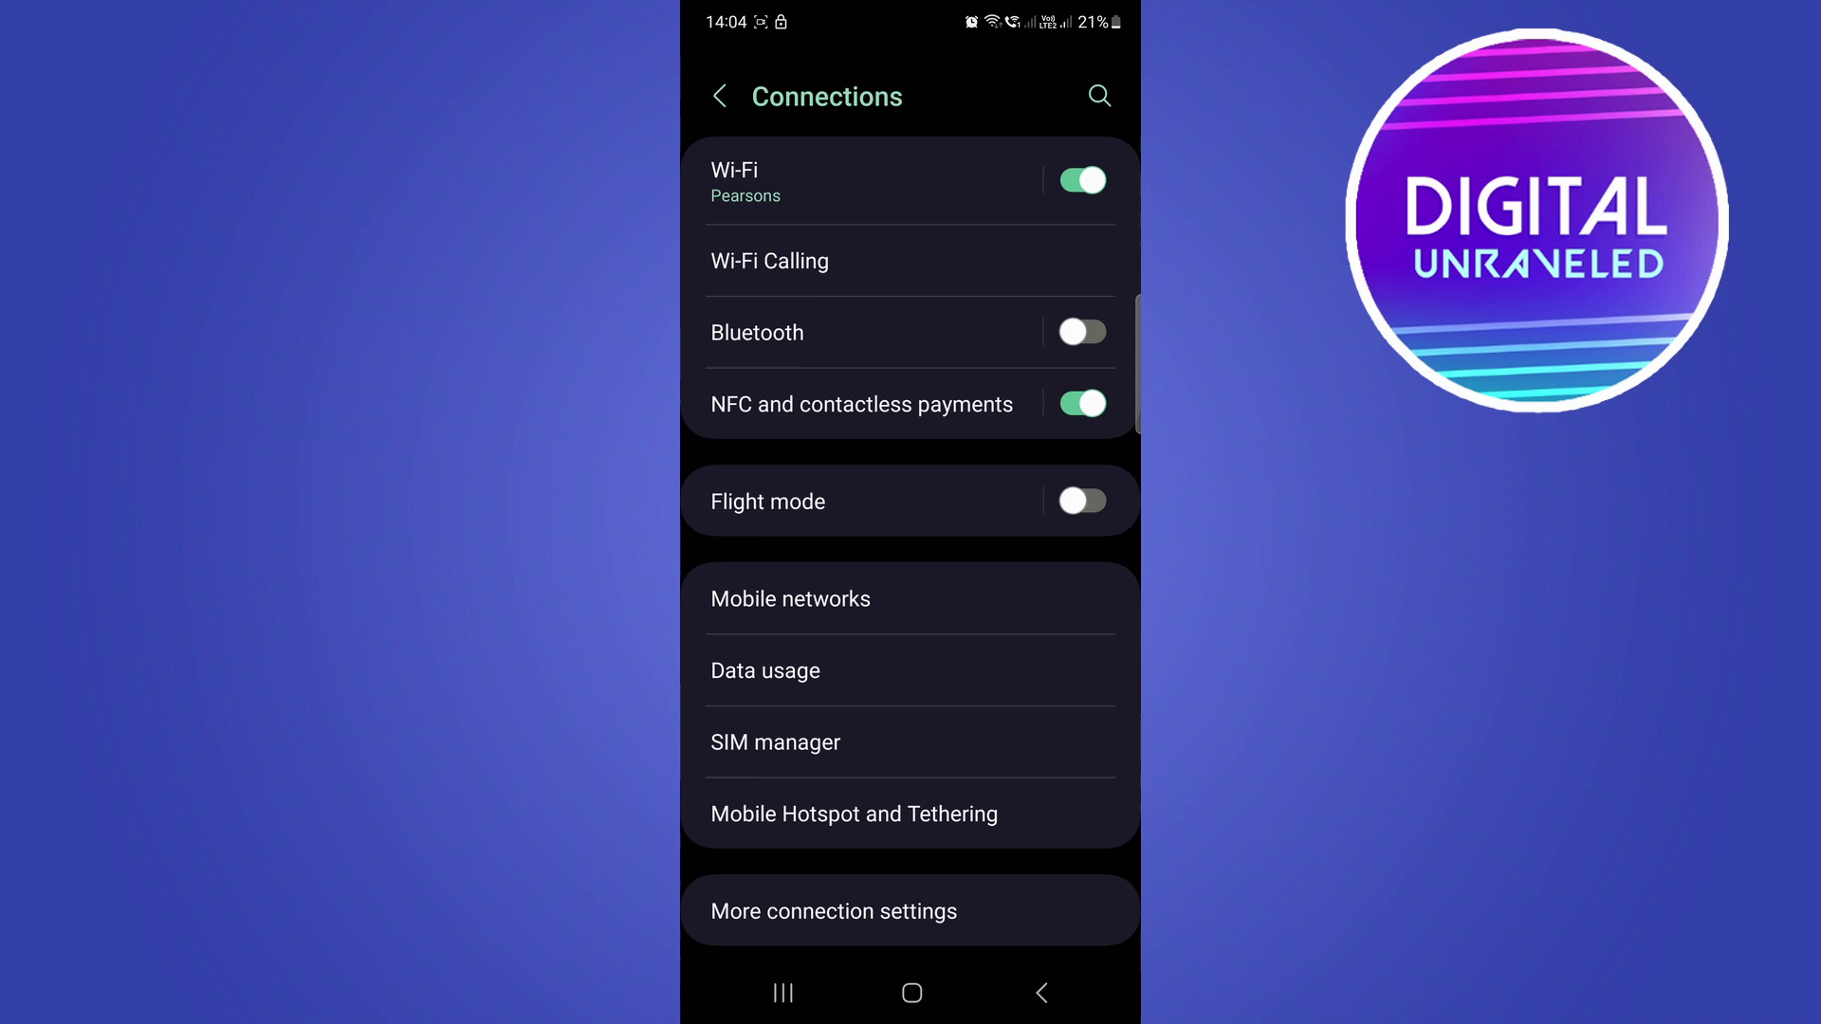
- Open the Wi-Fi page under Connections, showing Pearsons as the connected network
{"action": "left_click", "coordinate": [901, 182]}
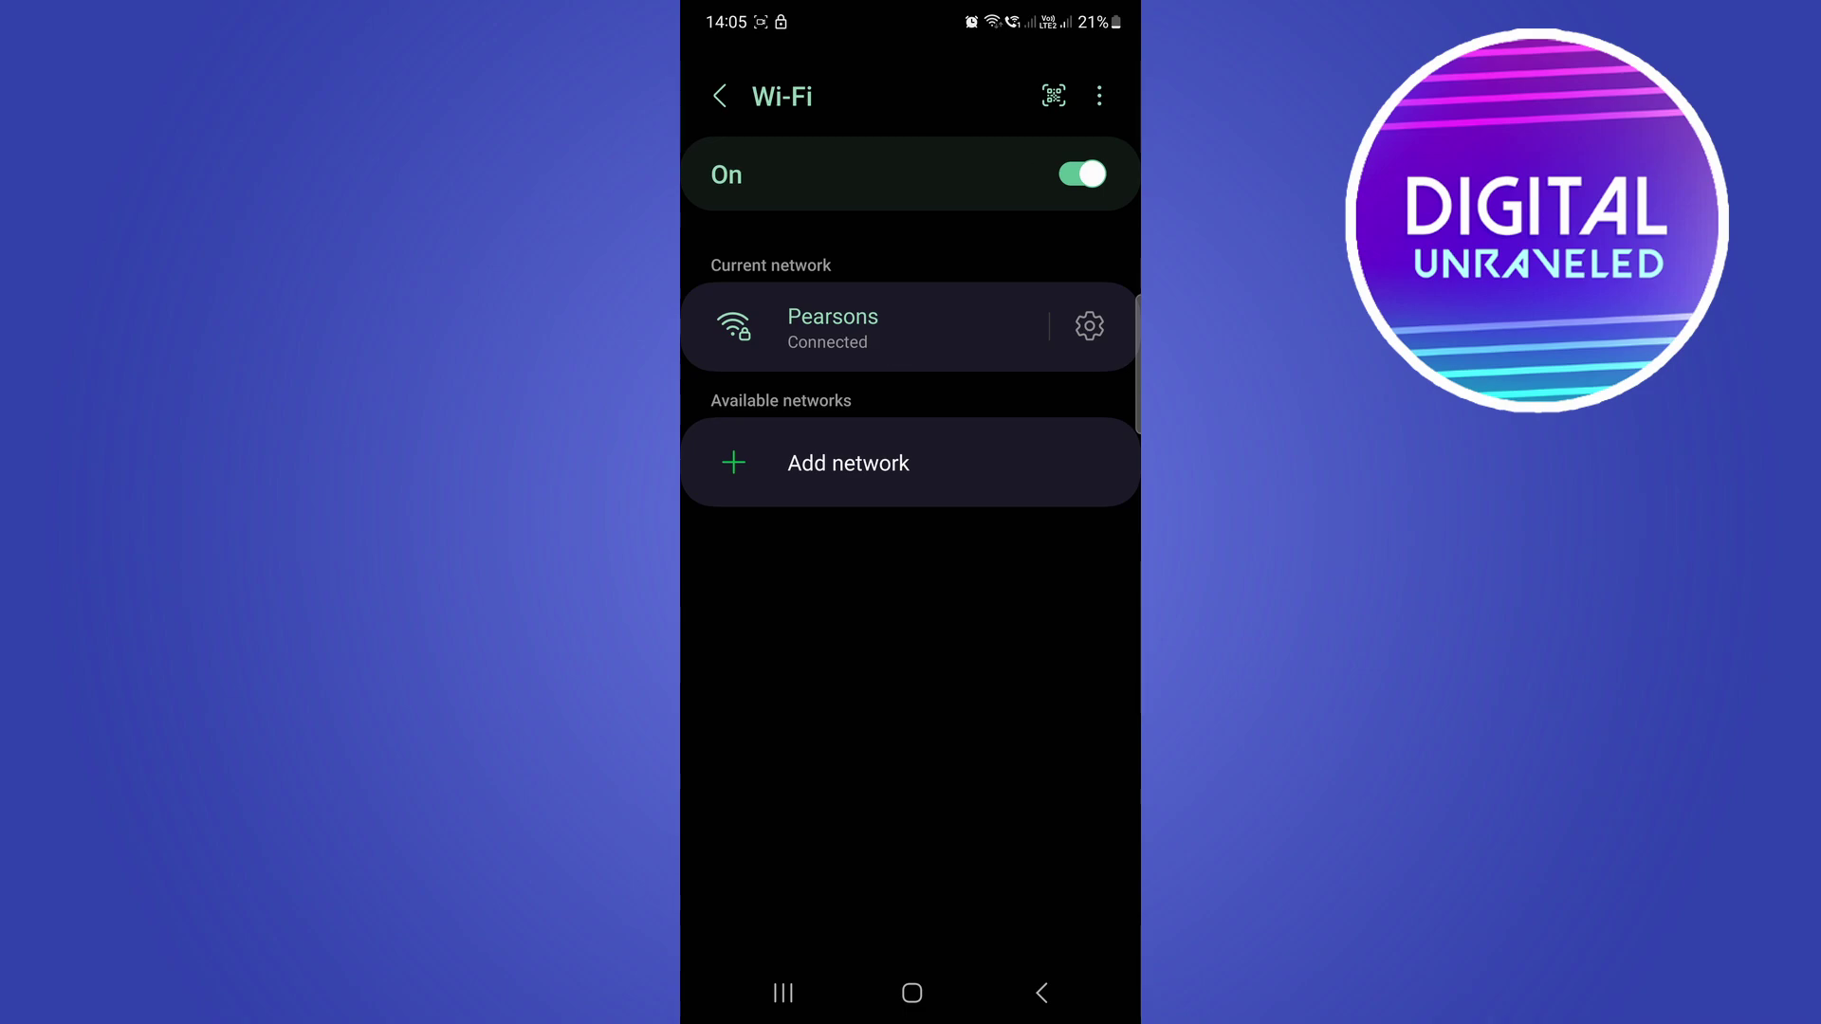
- Inspect the Pearsons network details, then back out to the Connections page
{"action": "left_click", "coordinate": [1088, 326]}
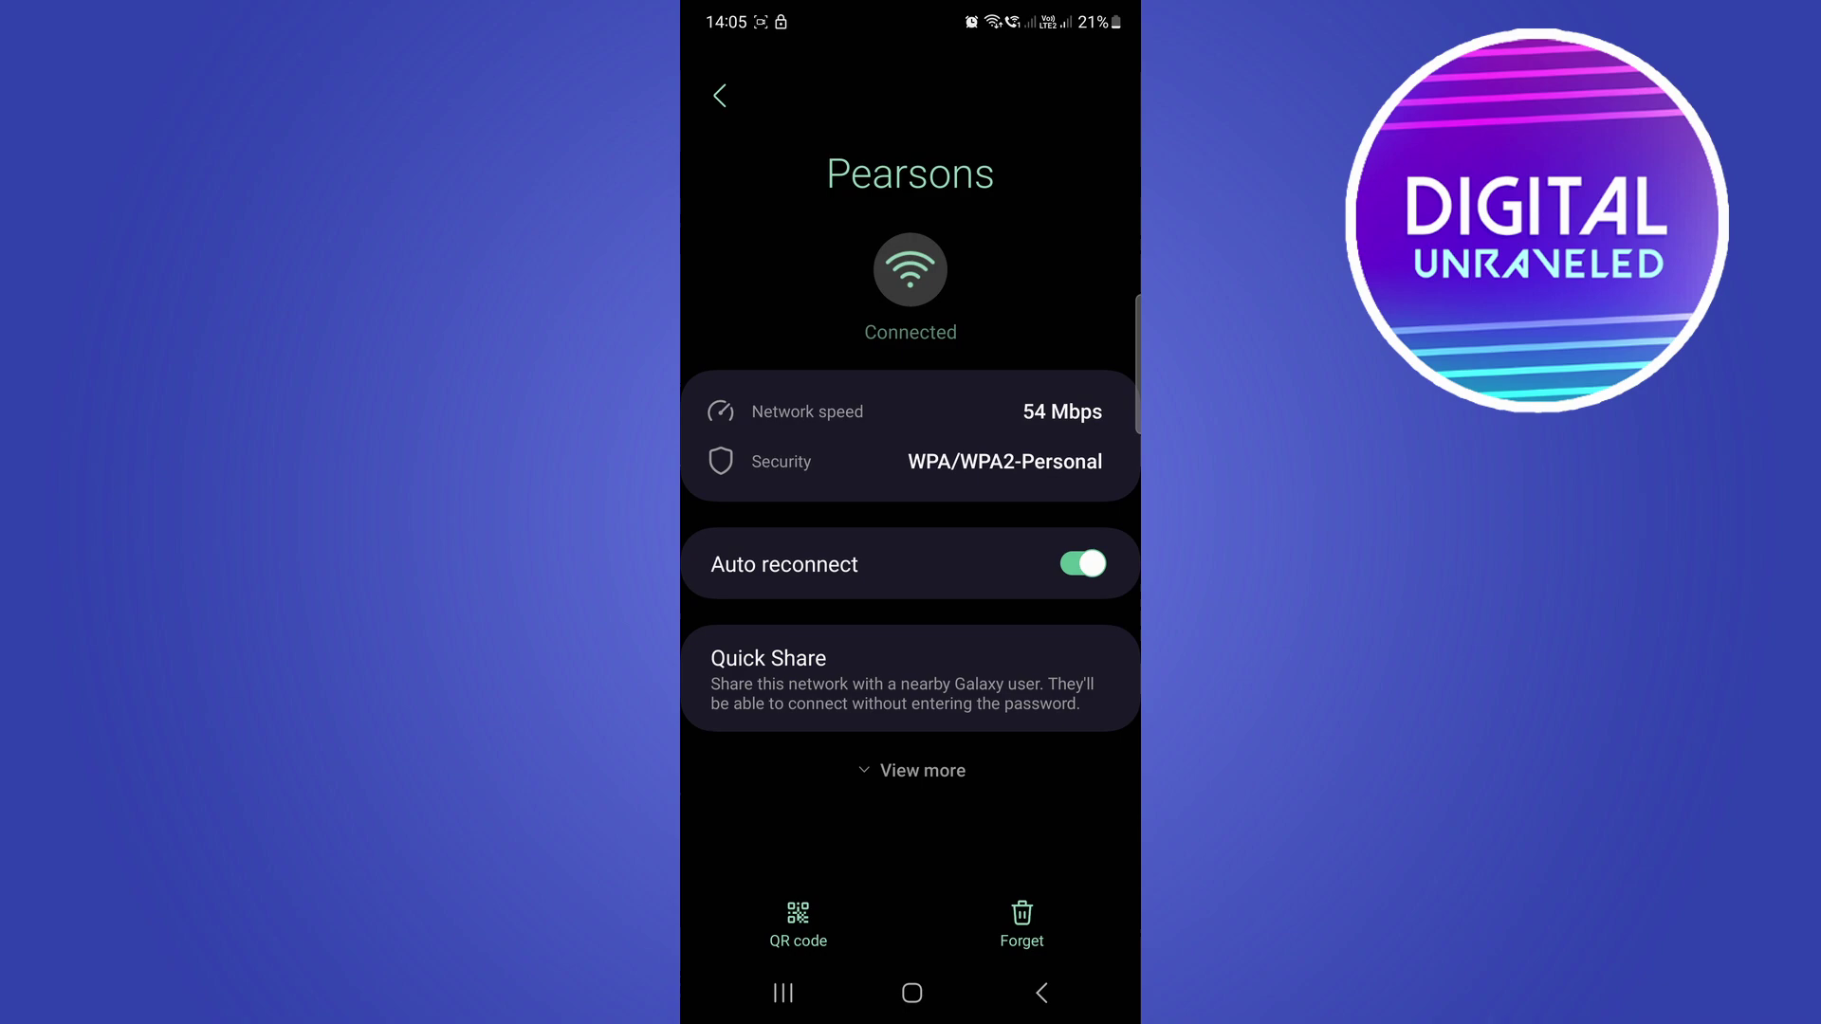
{"action": "left_click_drag", "start_coordinate": [1040, 866], "coordinate": [1014, 858]}
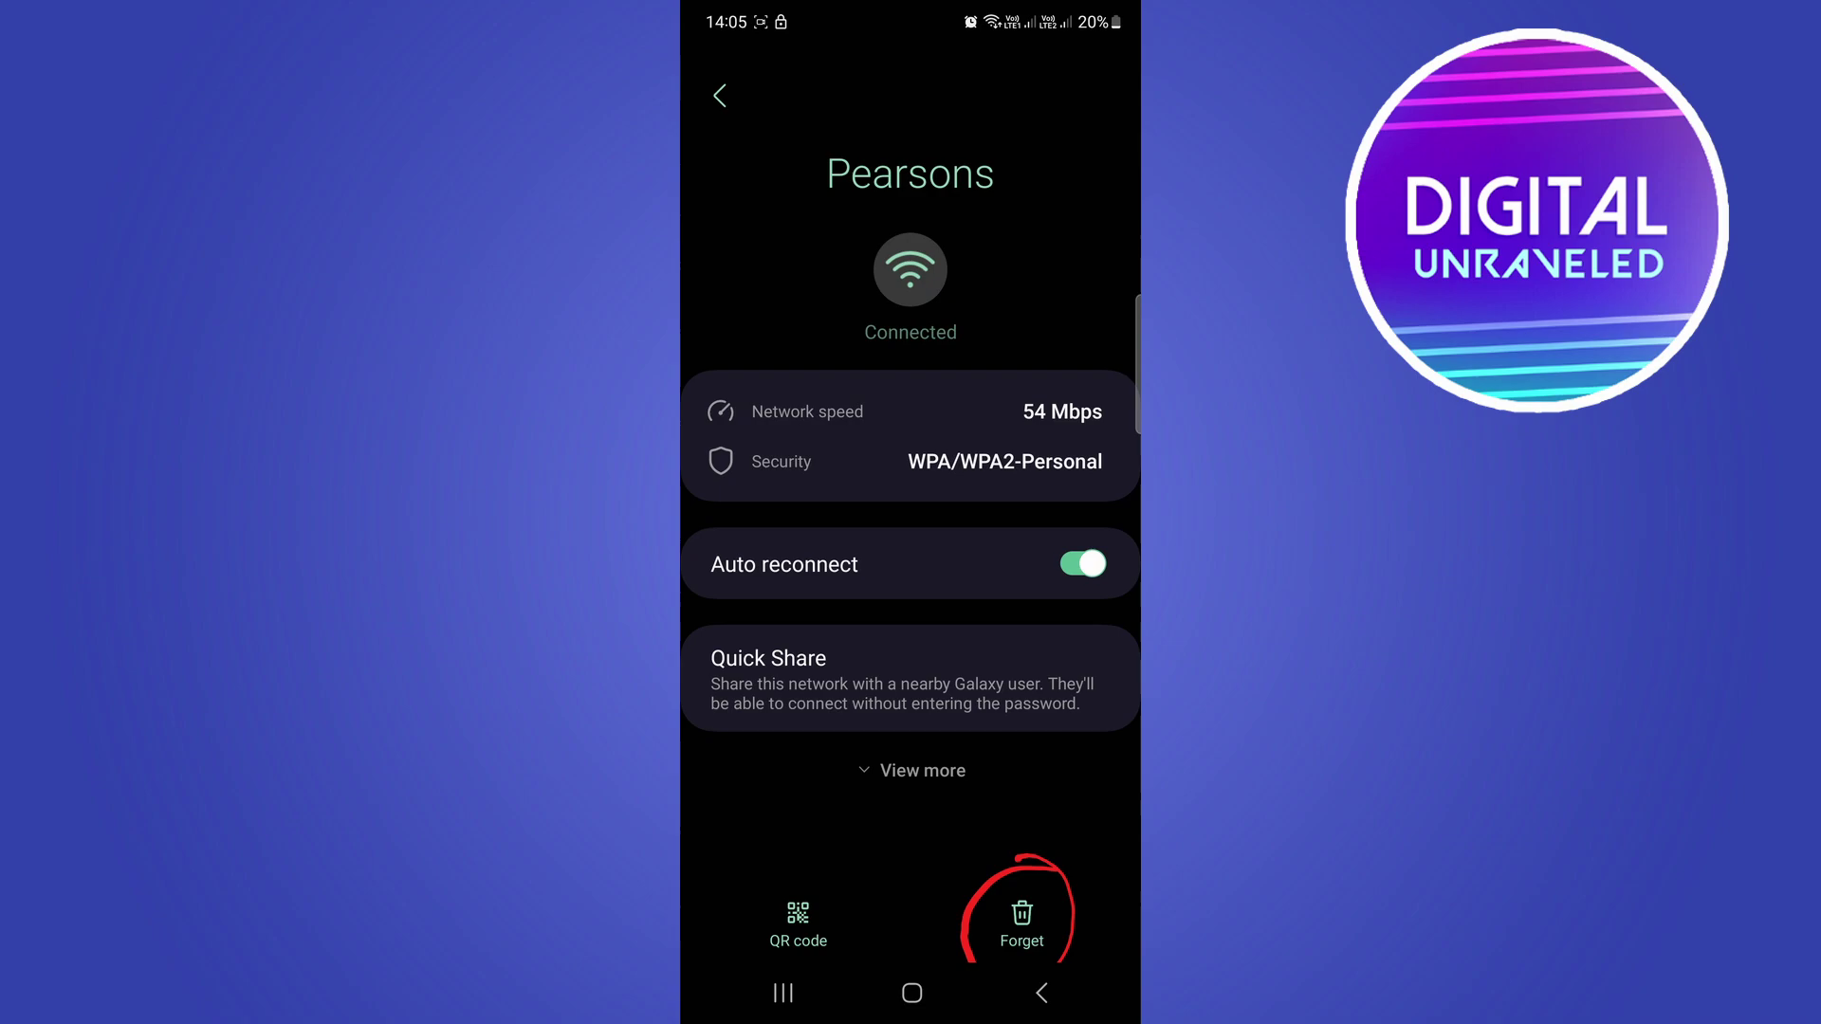
{"action": "left_click", "coordinate": [886, 161]}
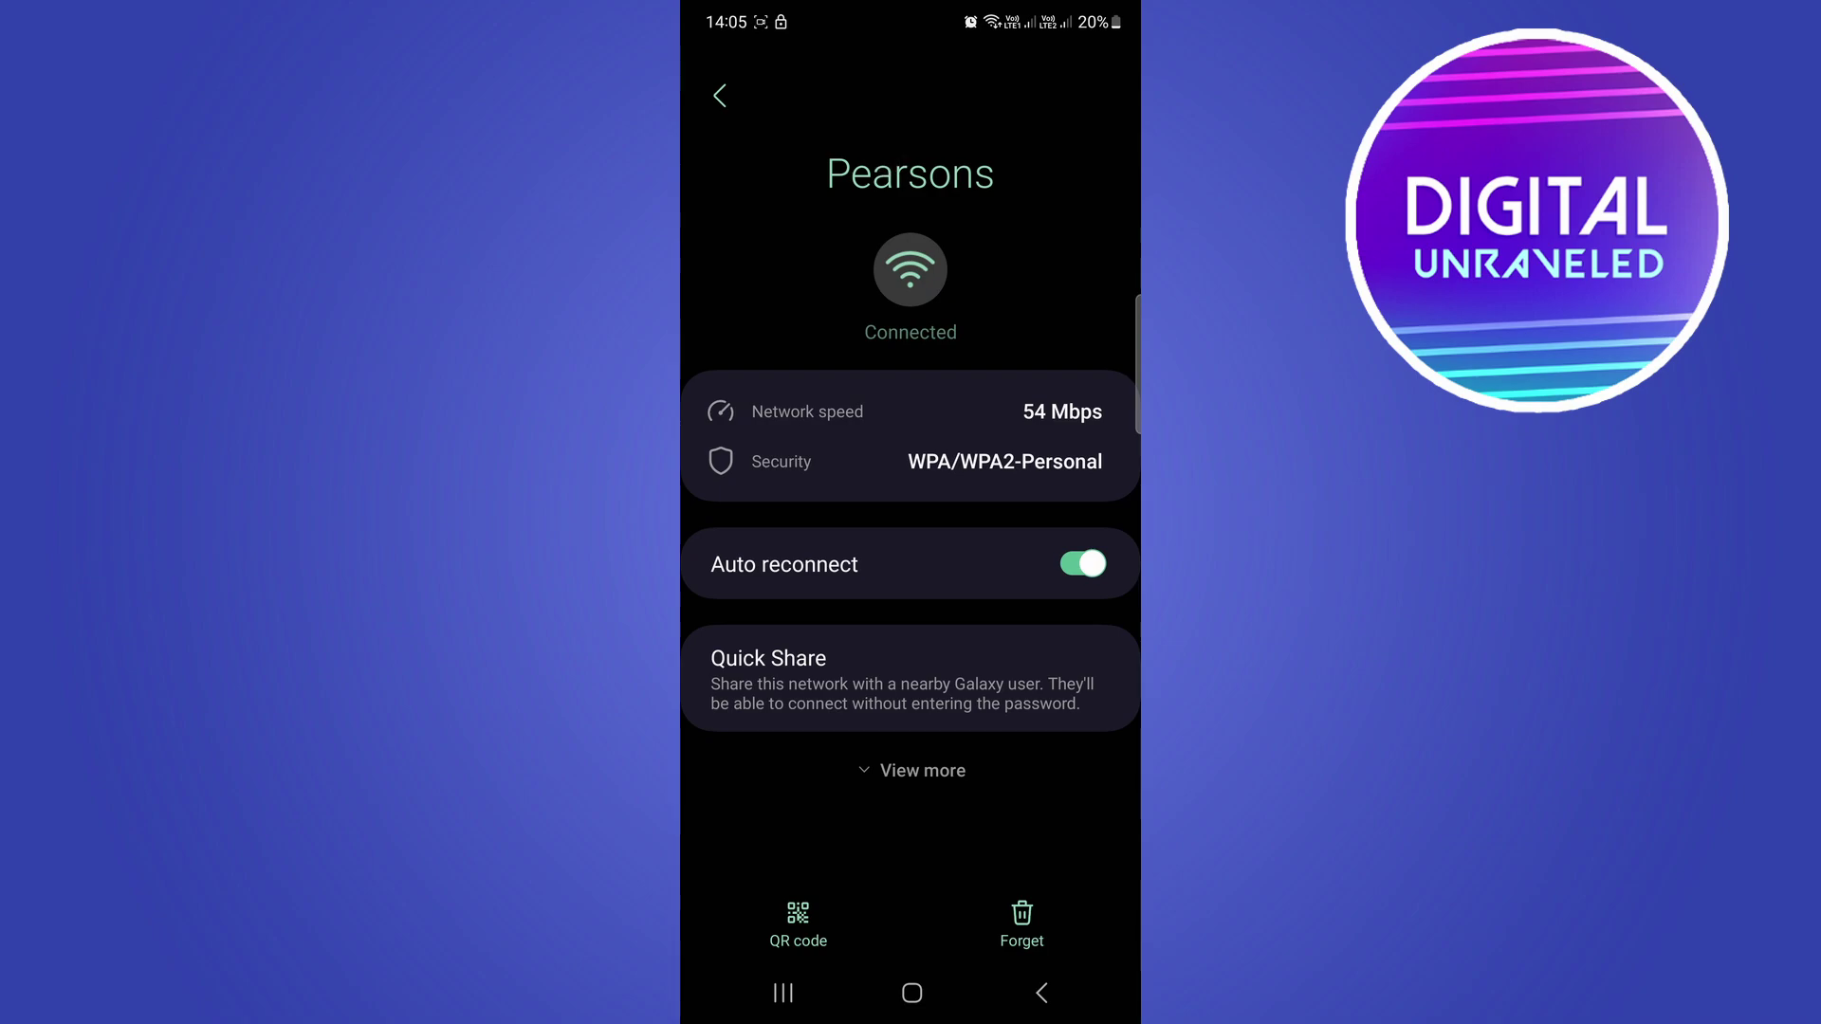
{"action": "left_click", "coordinate": [720, 95]}
{"action": "left_click", "coordinate": [720, 95]}
- Check Software update in Settings, last checked 14 May 2023, then return to the settings list
{"action": "left_click", "coordinate": [912, 993]}
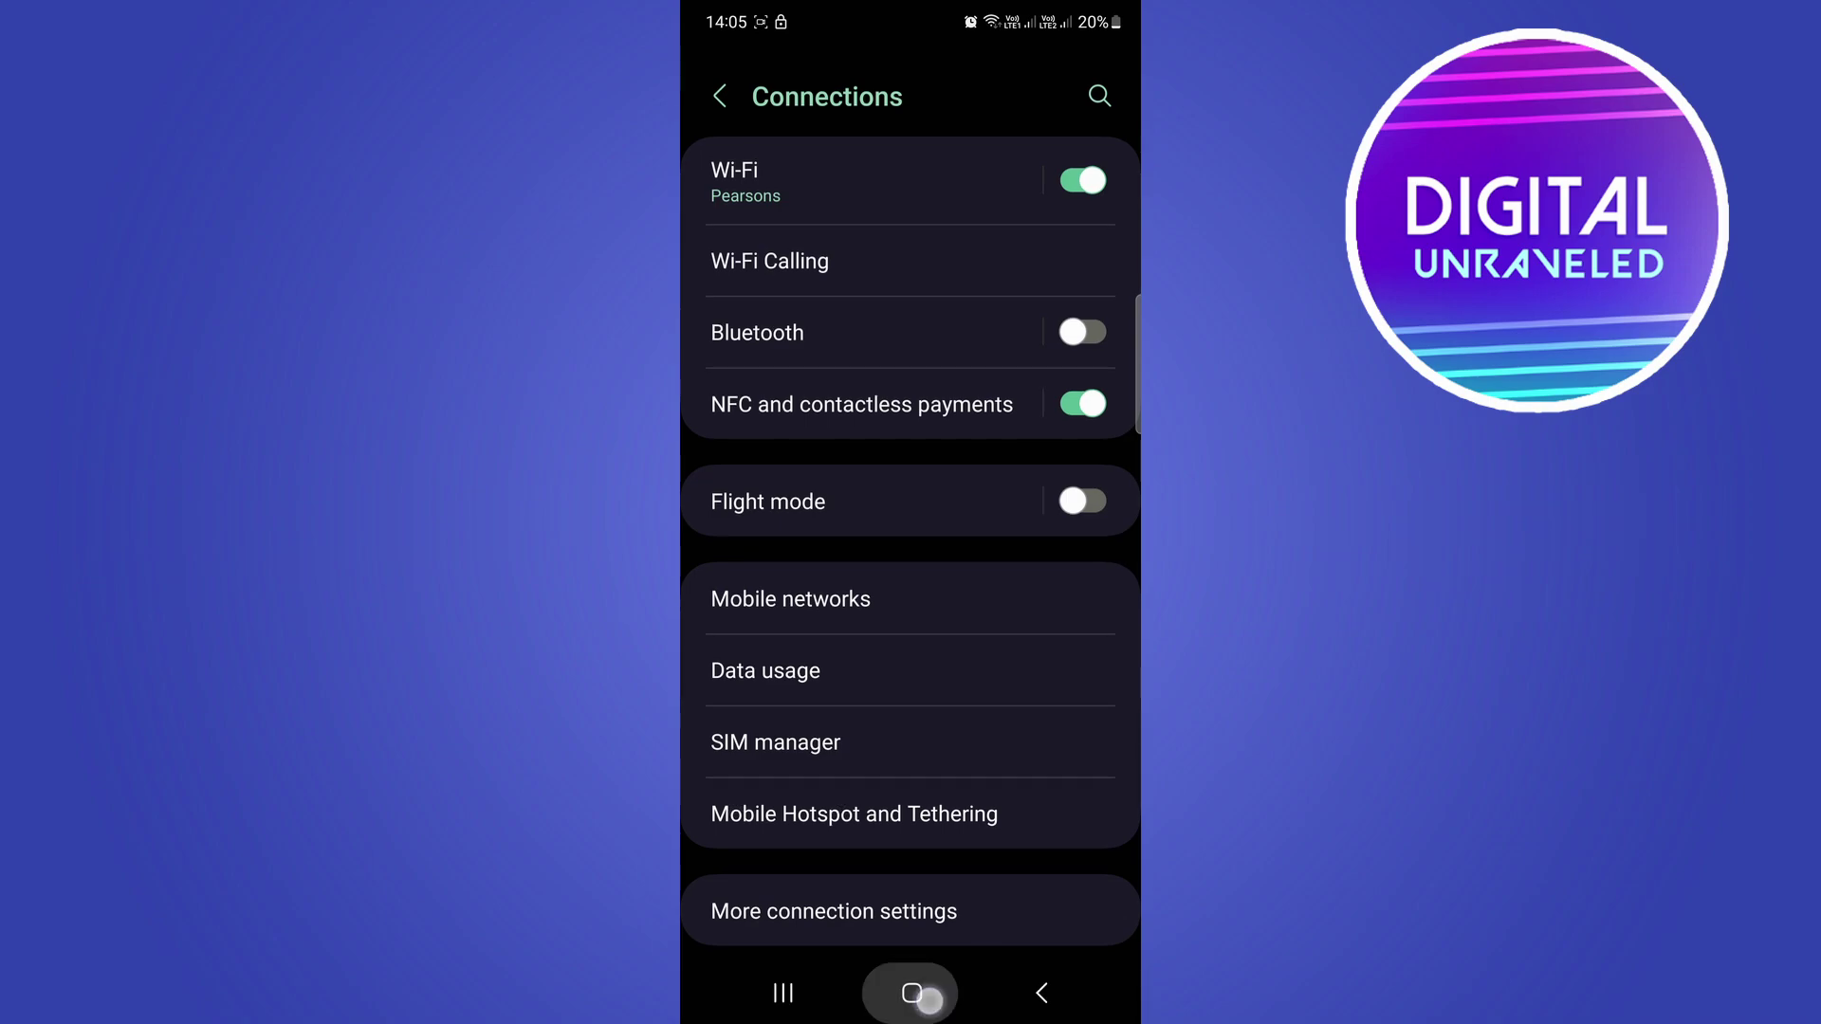
{"action": "left_click", "coordinate": [748, 715]}
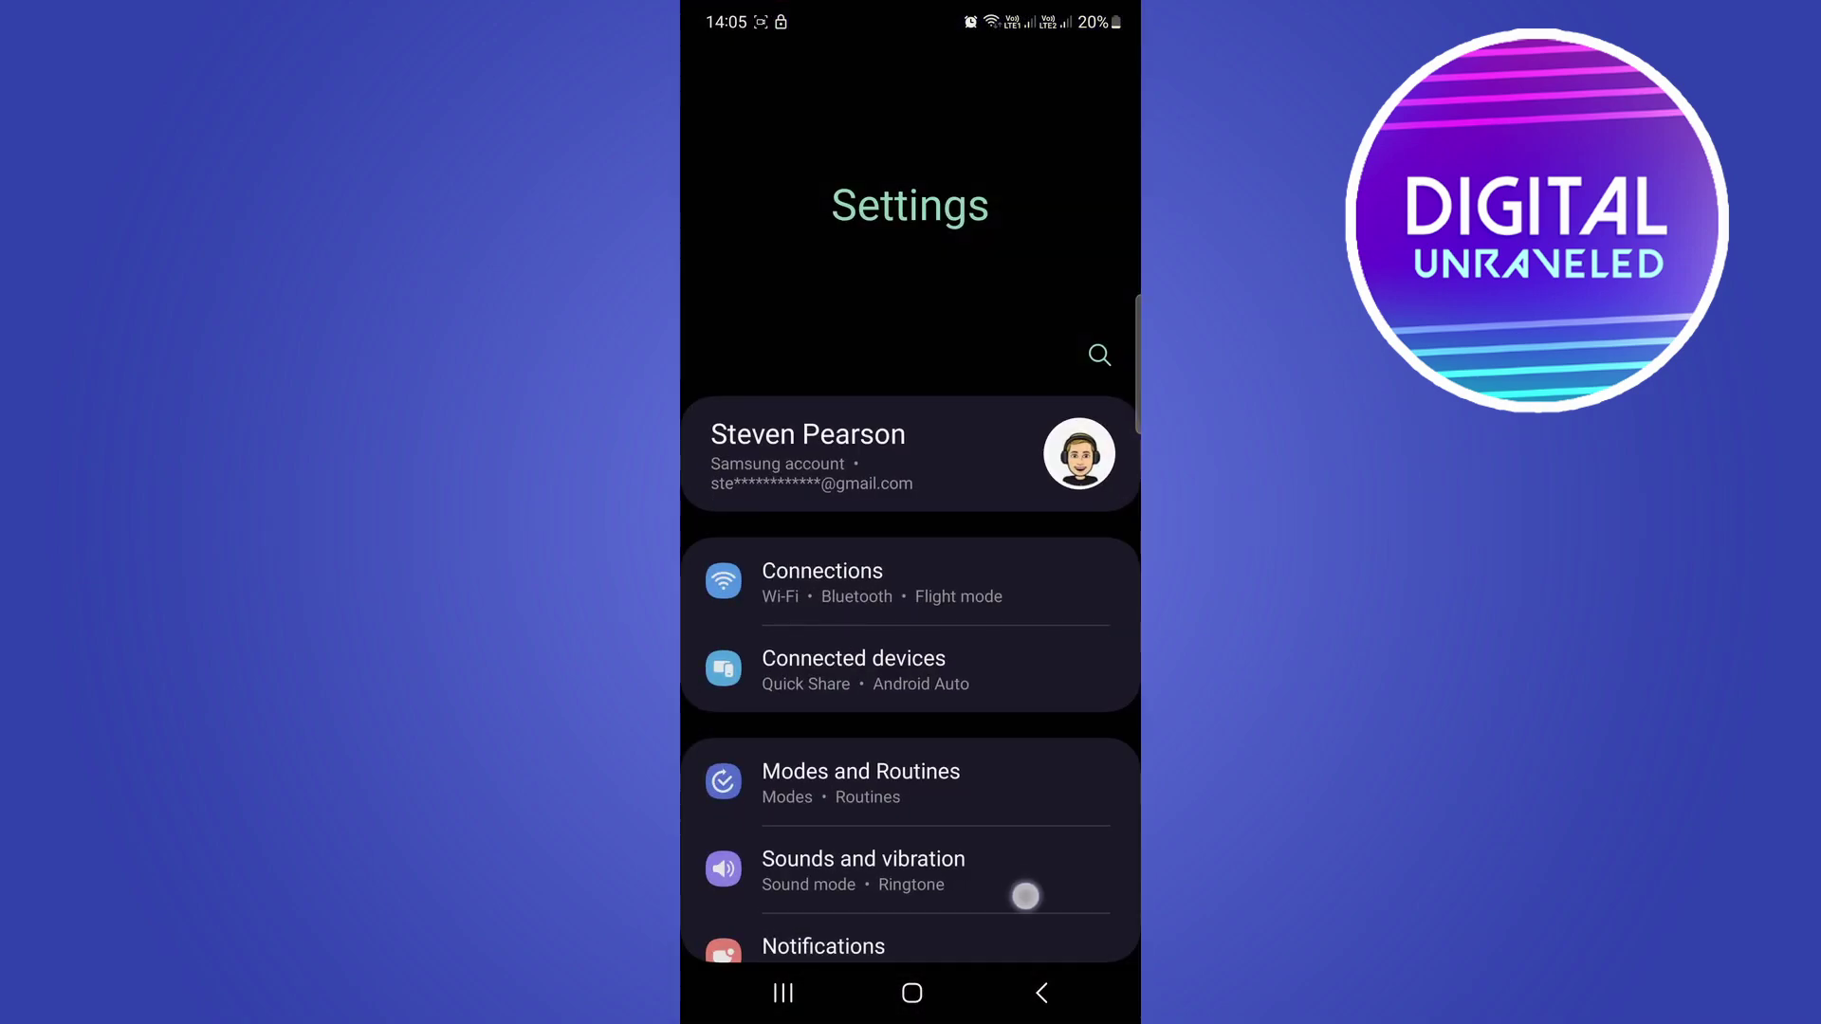
{"action": "scroll", "coordinate": [1025, 890], "scroll_direction": "down", "scroll_amount": 10}
{"action": "scroll", "coordinate": [911, 569], "scroll_direction": "down", "scroll_amount": 5}
{"action": "left_click", "coordinate": [969, 556]}
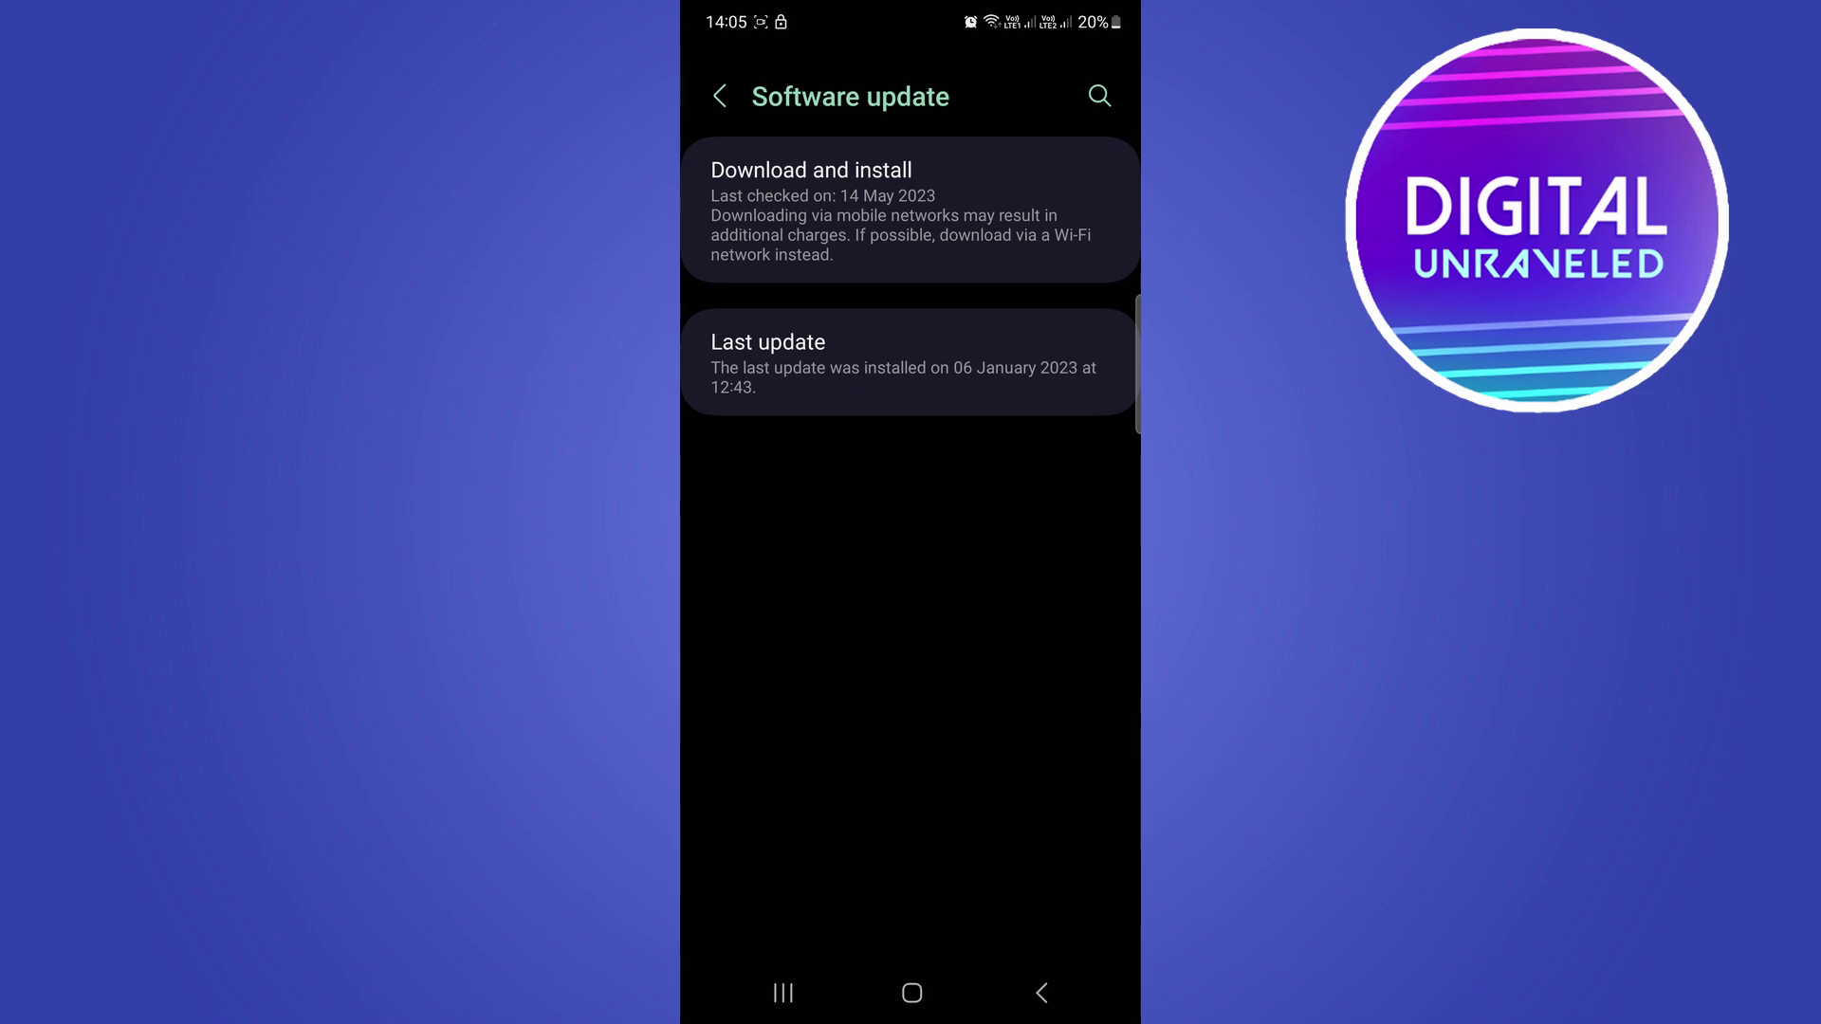
{"action": "left_click", "coordinate": [721, 95]}
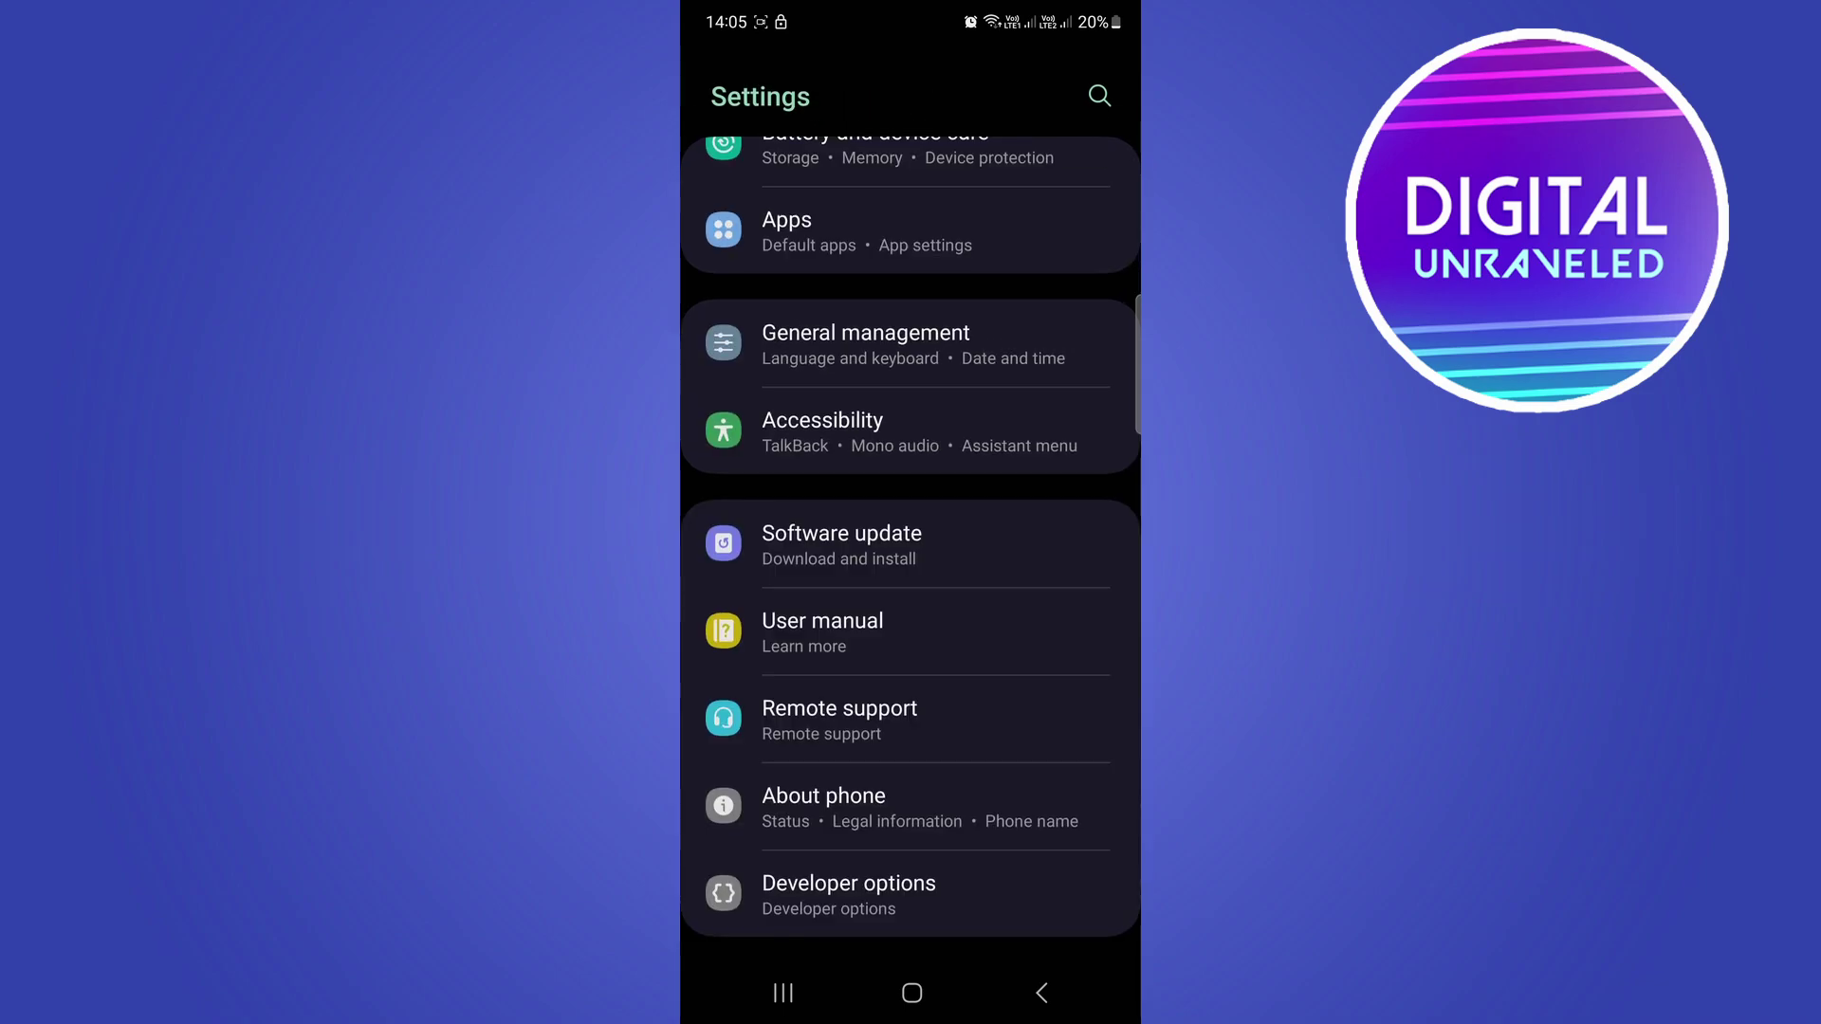
{"action": "scroll", "coordinate": [911, 541], "scroll_direction": "up", "scroll_amount": 10}
{"action": "left_click", "coordinate": [912, 993]}
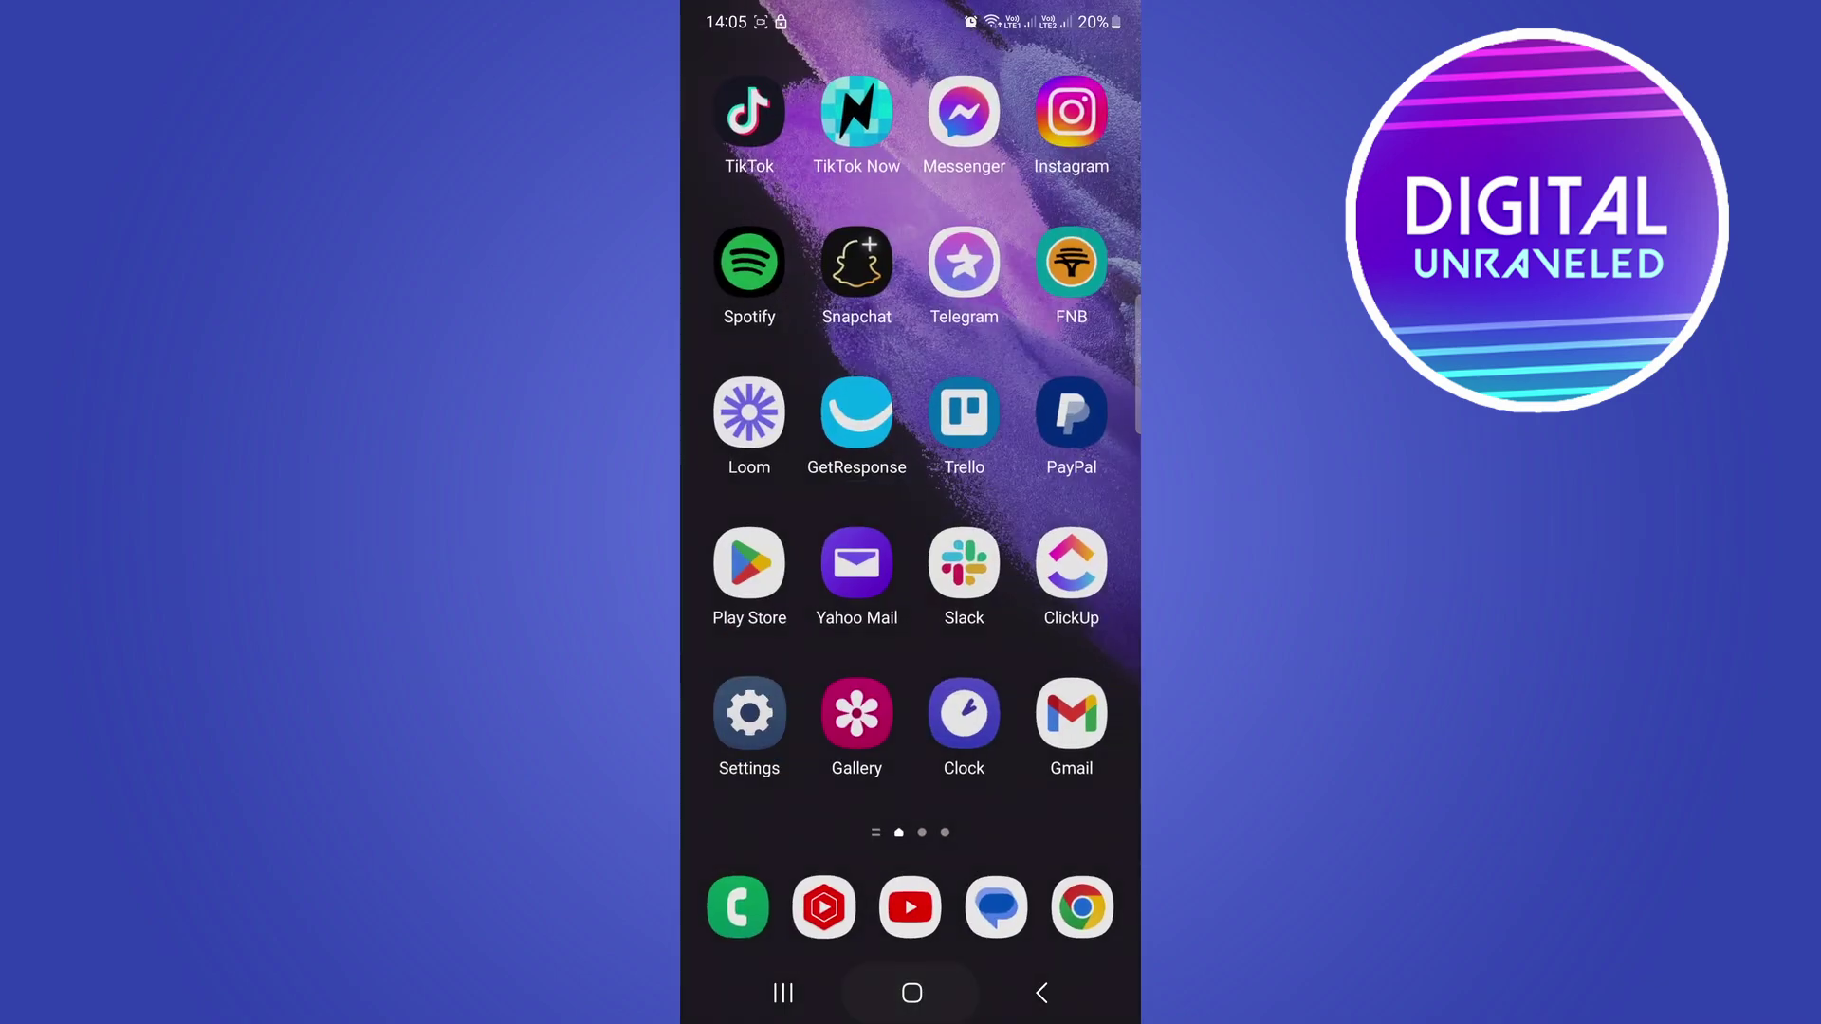
{"action": "key", "text": "XF86PowerOff"}
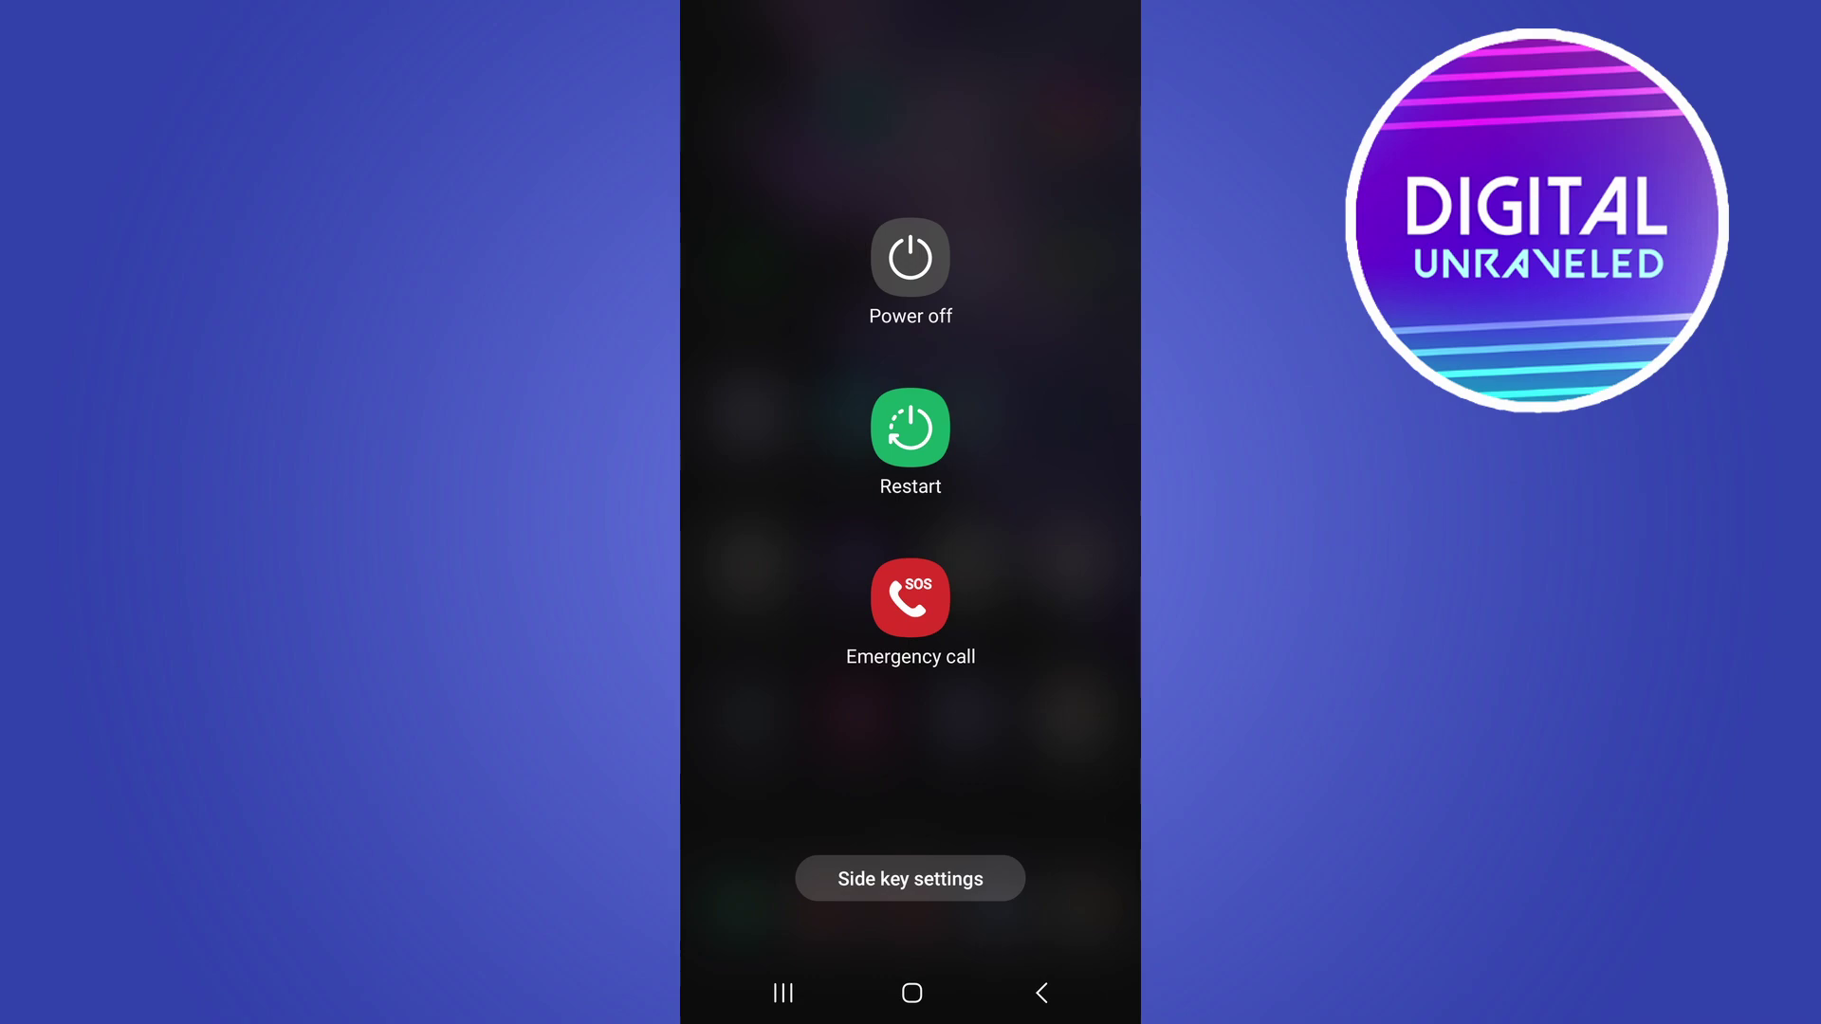
{"action": "left_click", "coordinate": [1041, 993]}
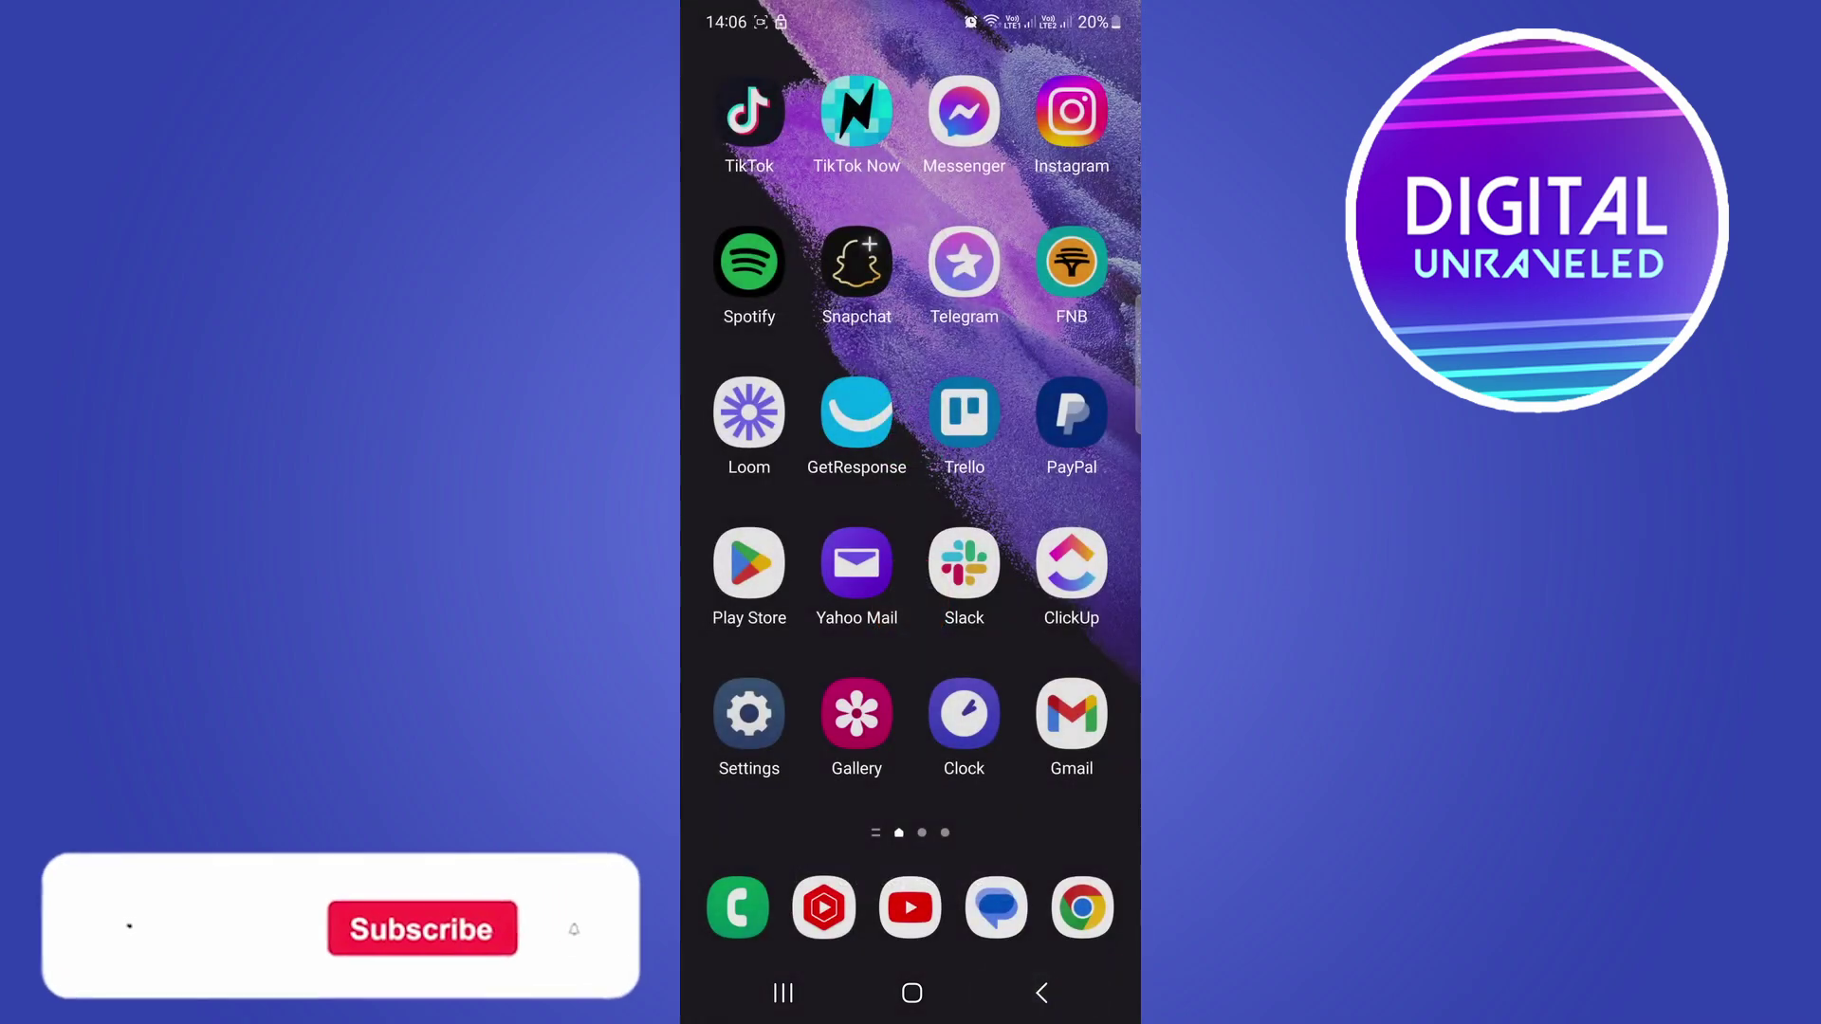